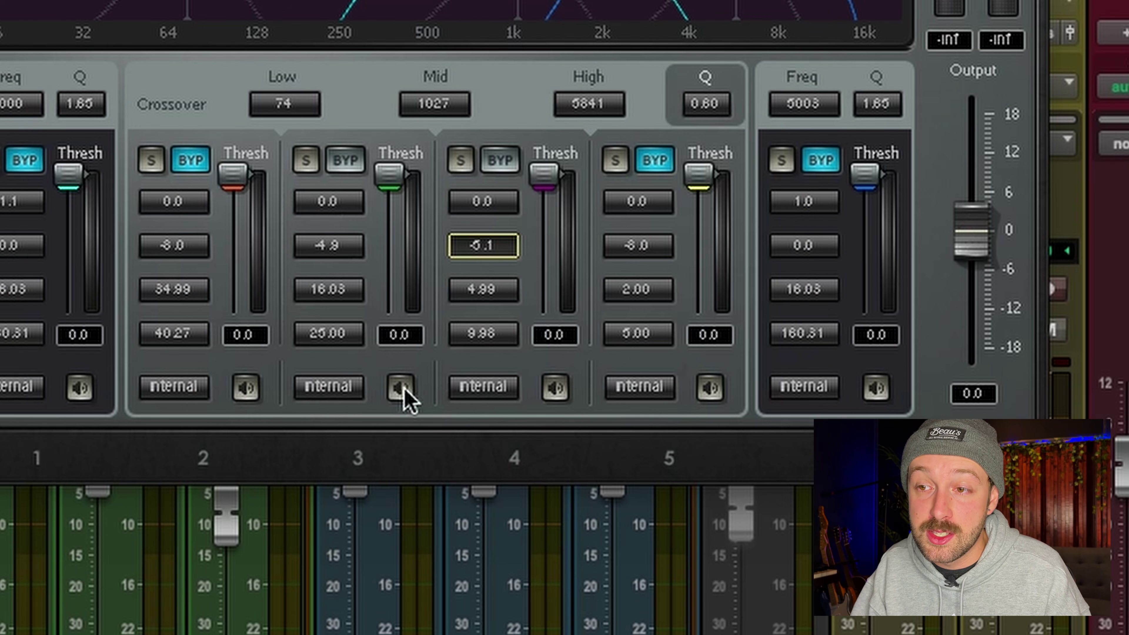
Step: Switch bands 3 and 4 to the external side chain and set their thresholds to -25.0 and -21.8 during playback
{"action": "left_click", "coordinate": [320, 391]}
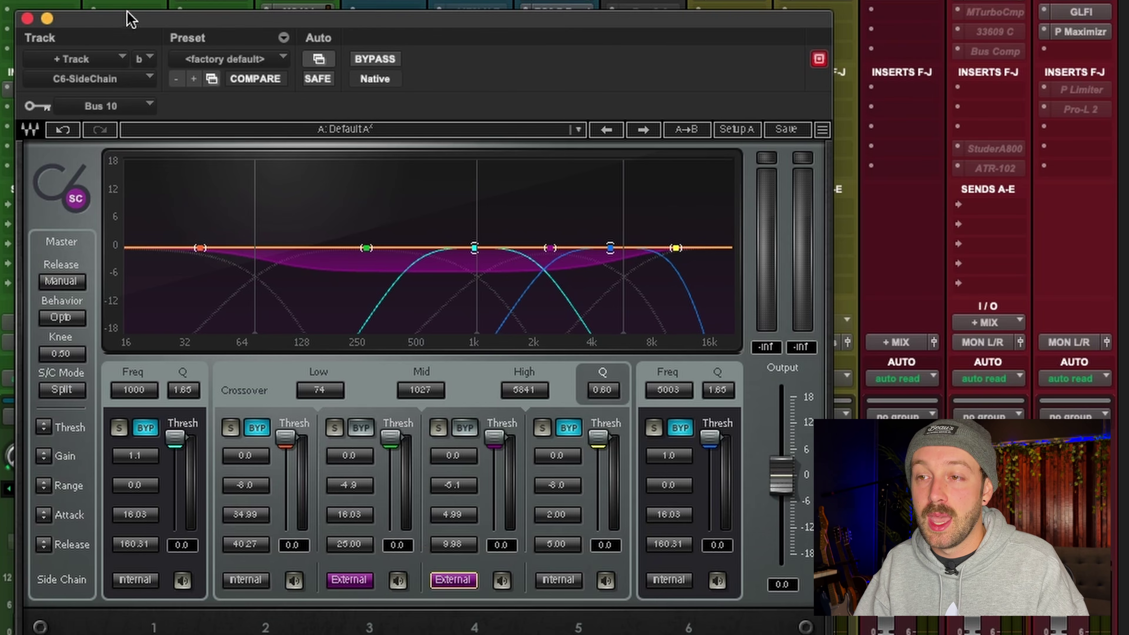
{"action": "key", "text": "space"}
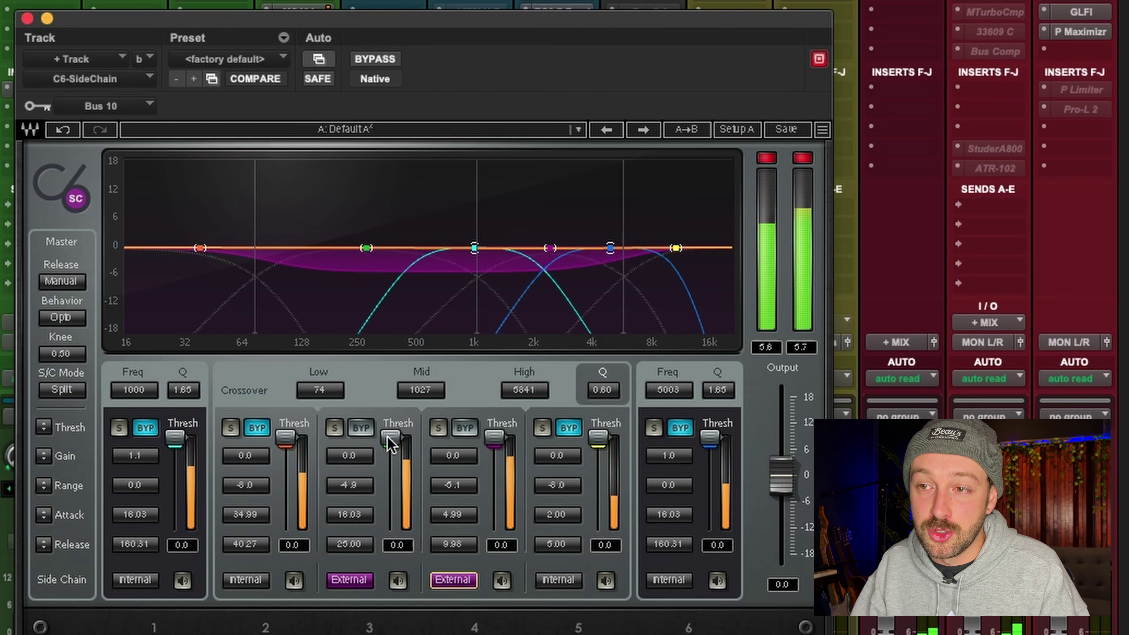
{"action": "left_click_drag", "start_coordinate": [391, 440], "coordinate": [391, 465]}
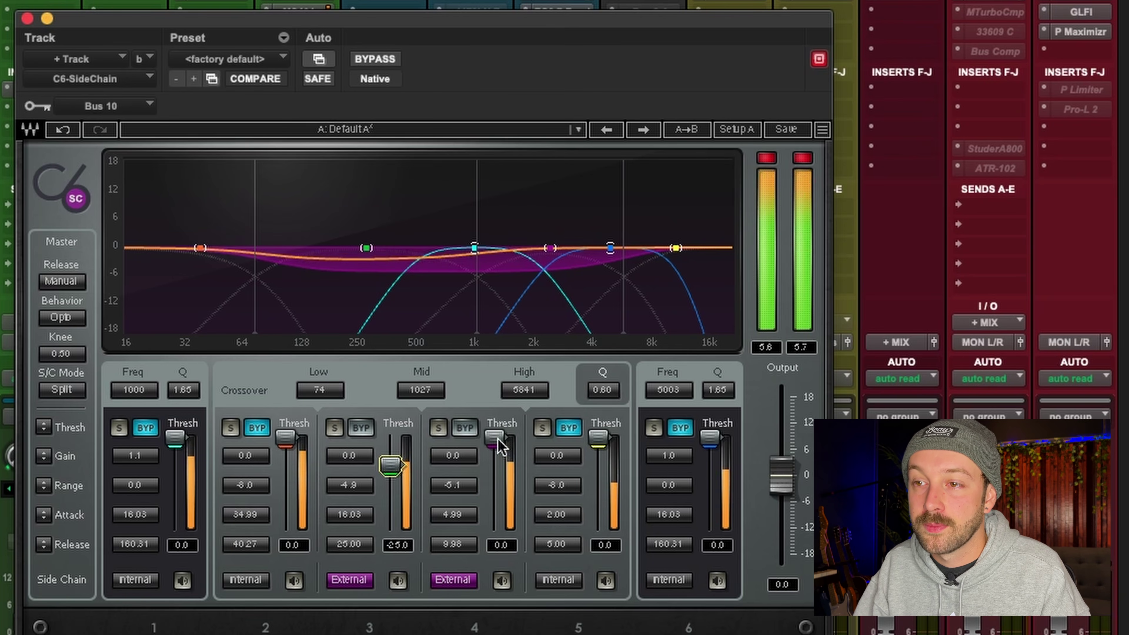
{"action": "left_click_drag", "start_coordinate": [499, 441], "coordinate": [499, 464]}
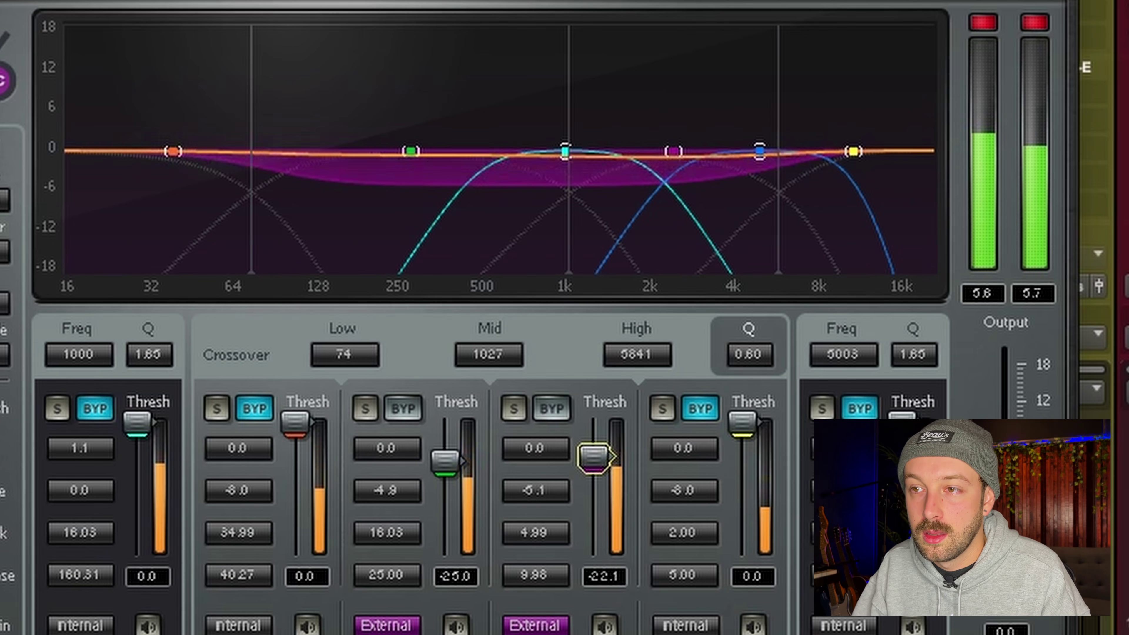
{"action": "left_click_drag", "start_coordinate": [603, 456], "coordinate": [603, 458]}
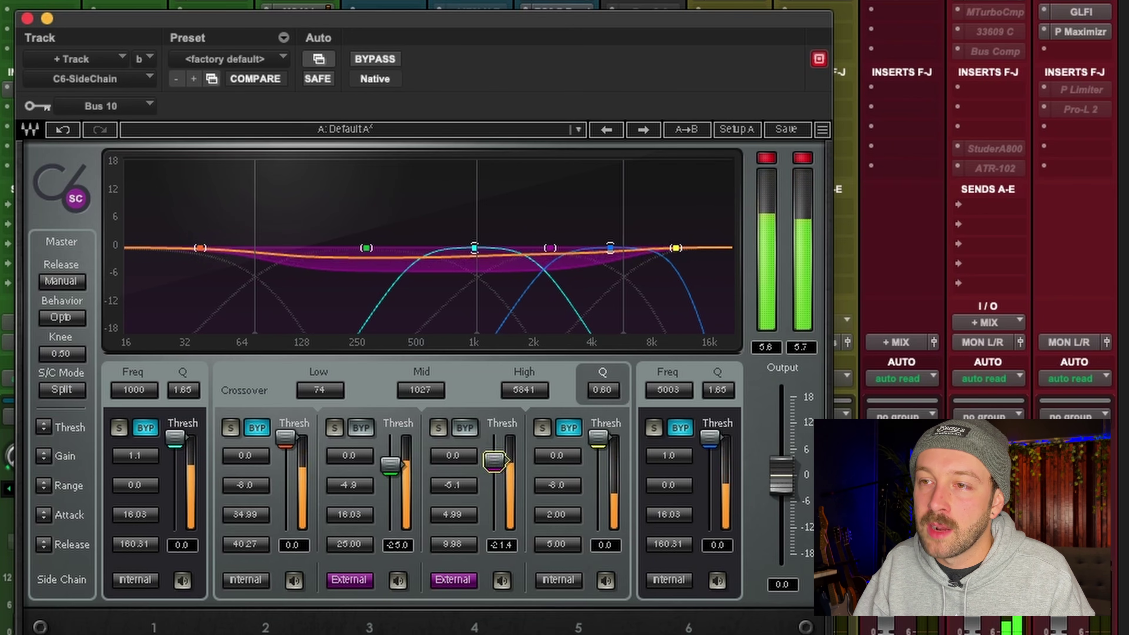
{"action": "left_click_drag", "start_coordinate": [494, 462], "coordinate": [494, 461]}
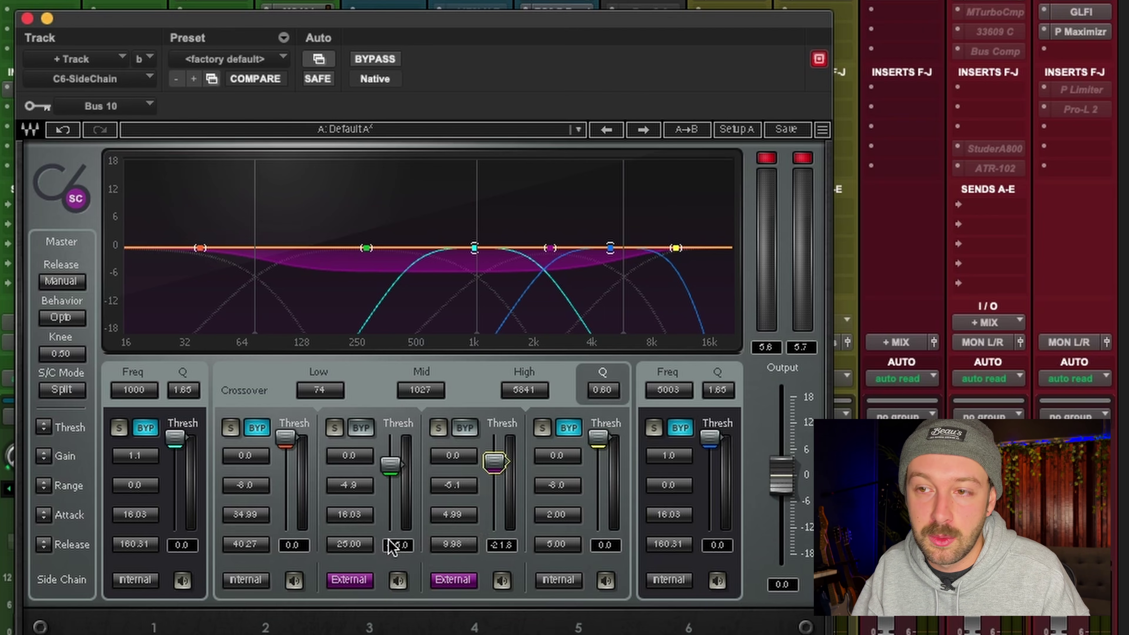
Step: Set the releases of bands 3 and 4 to 99.53 and 49.90, and band 4's threshold to -17.7, while auditioning the mix
{"action": "left_click", "coordinate": [369, 550]}
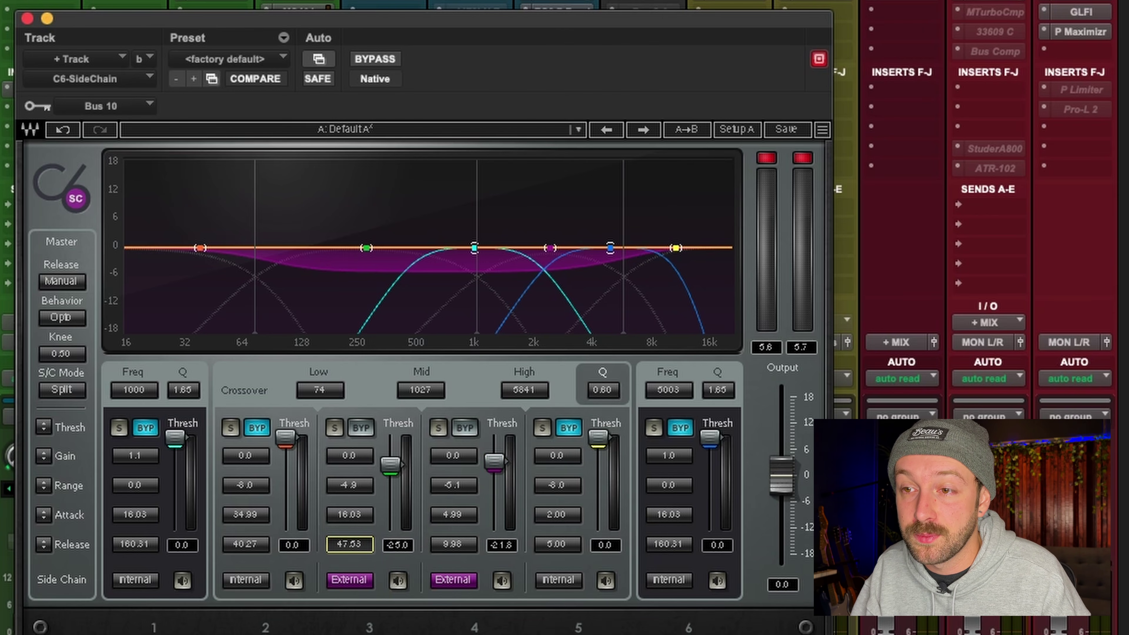
{"action": "left_click_drag", "start_coordinate": [350, 544], "coordinate": [462, 533]}
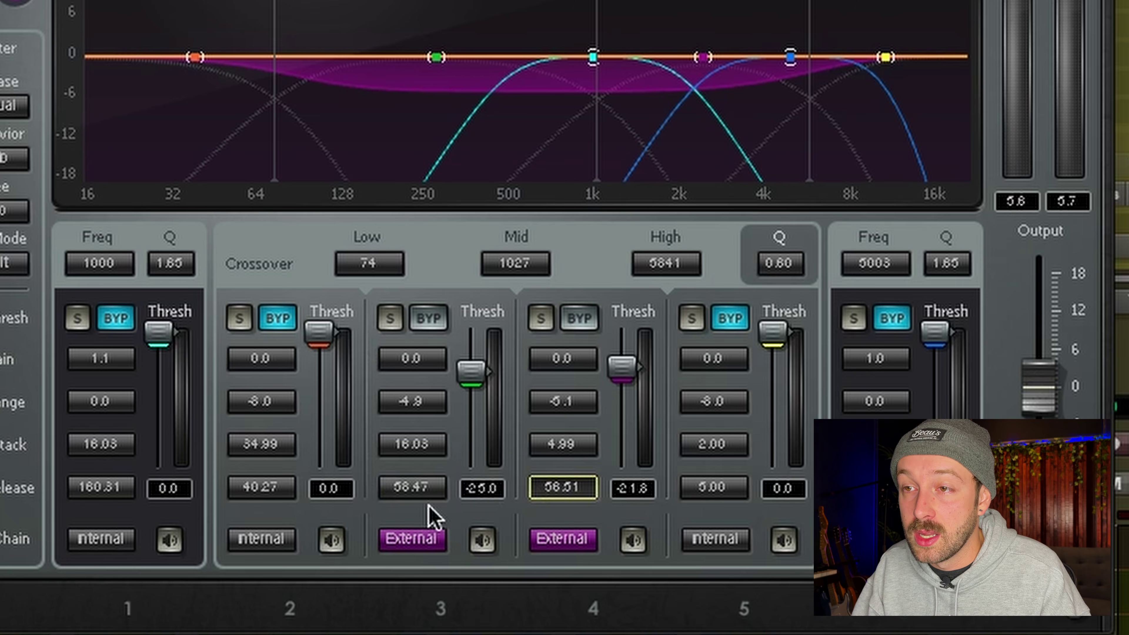
{"action": "key", "text": "space"}
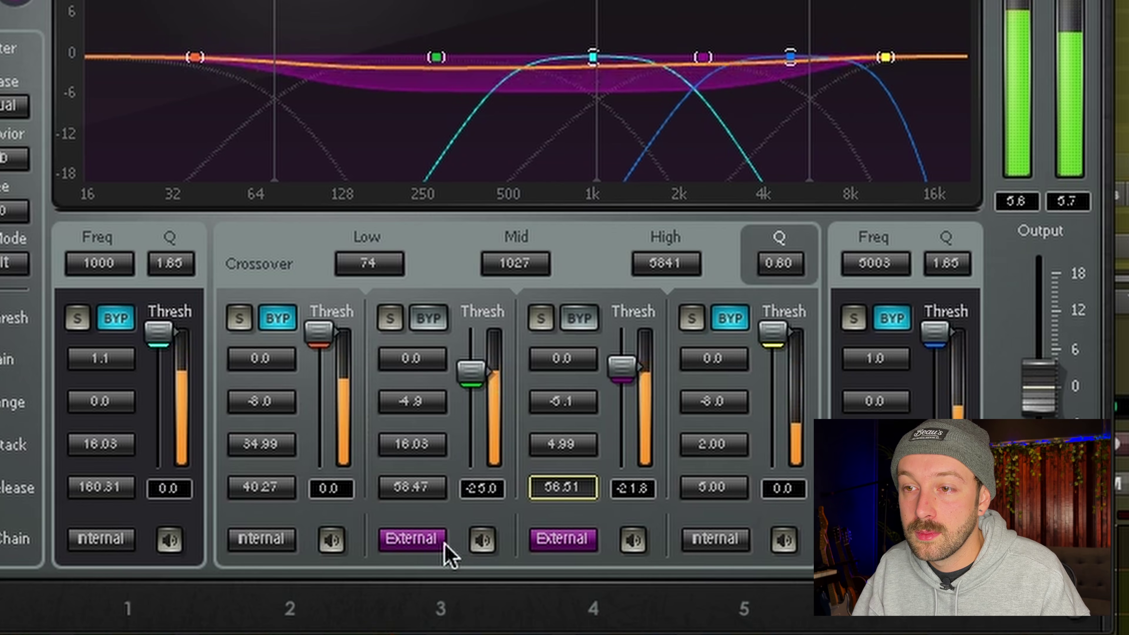
{"action": "left_click_drag", "start_coordinate": [419, 491], "coordinate": [418, 460]}
{"action": "left_click_drag", "start_coordinate": [562, 489], "coordinate": [563, 503]}
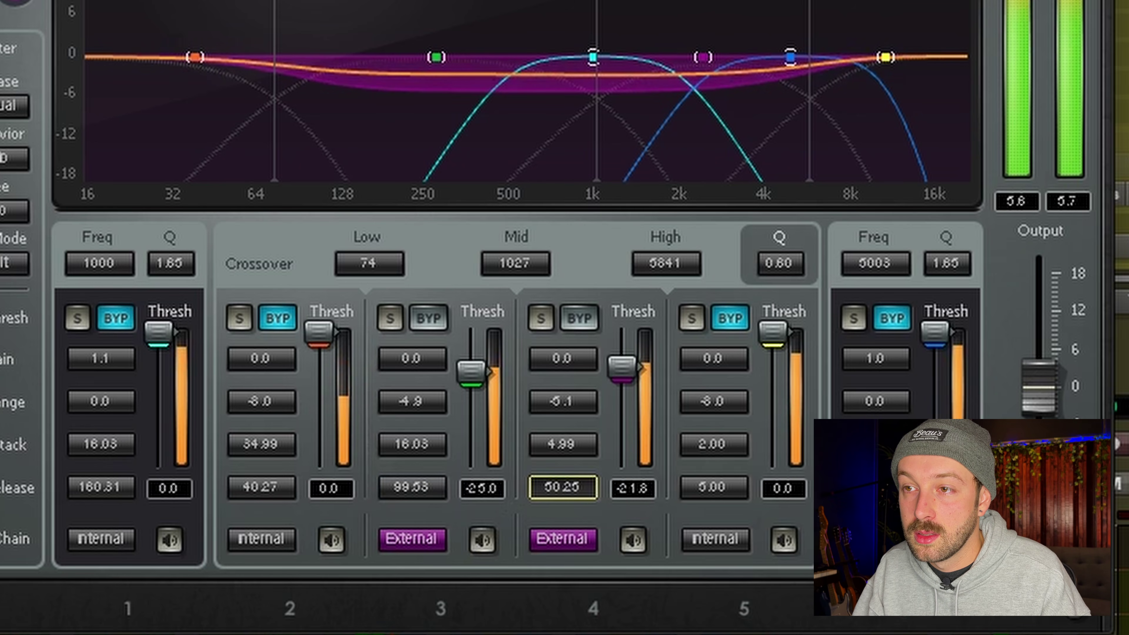
{"action": "left_click_drag", "start_coordinate": [563, 503], "coordinate": [574, 498]}
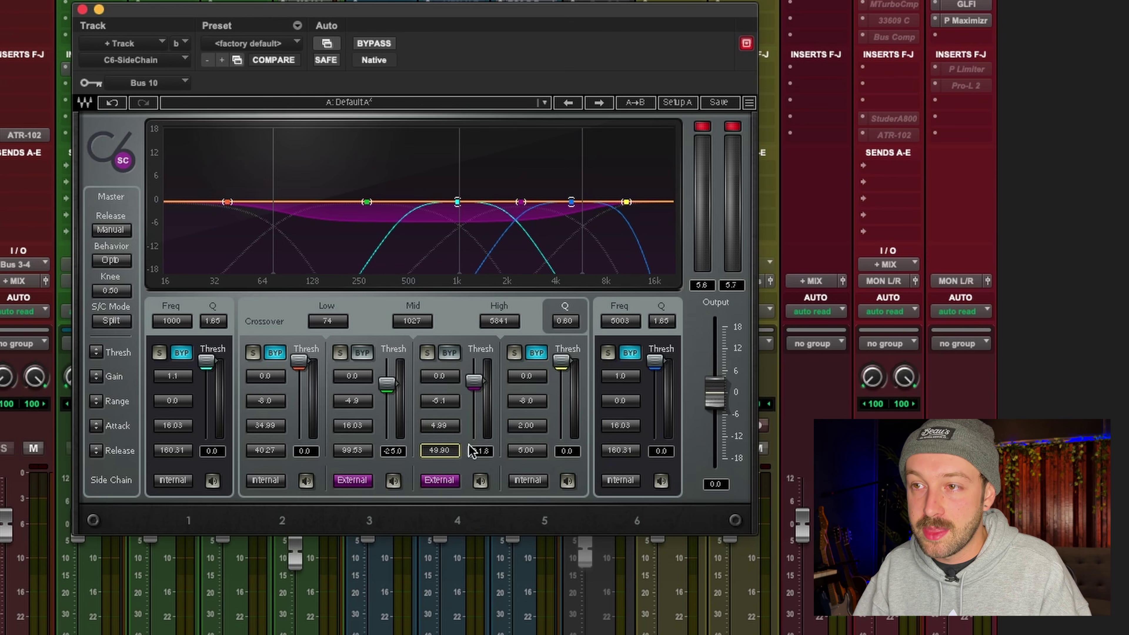
{"action": "key", "text": "space"}
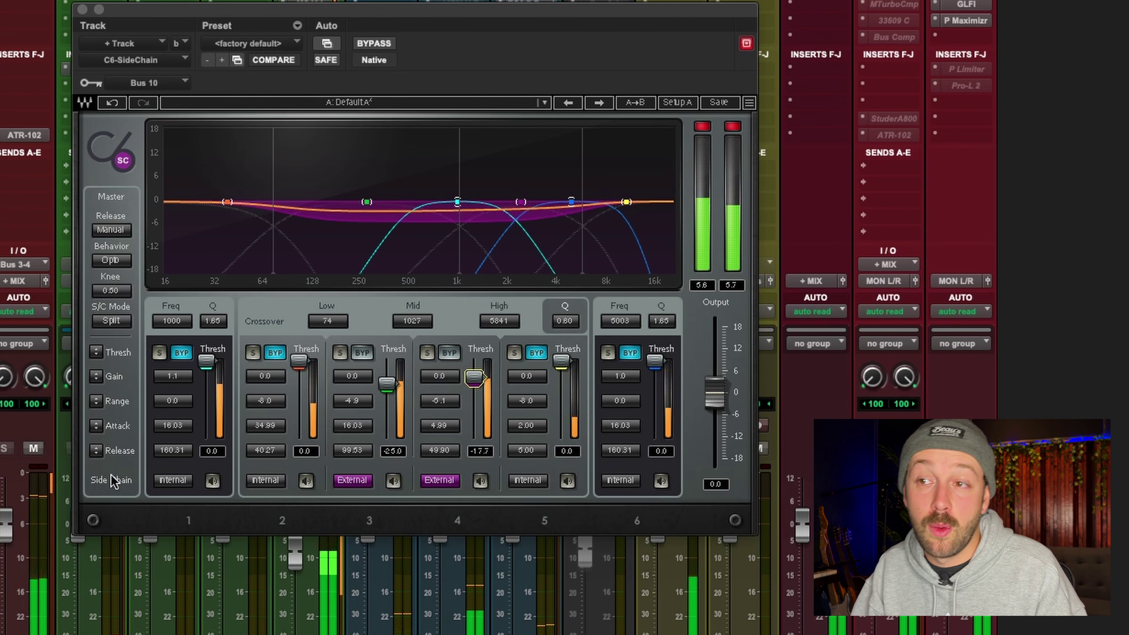
{"action": "key", "text": "space"}
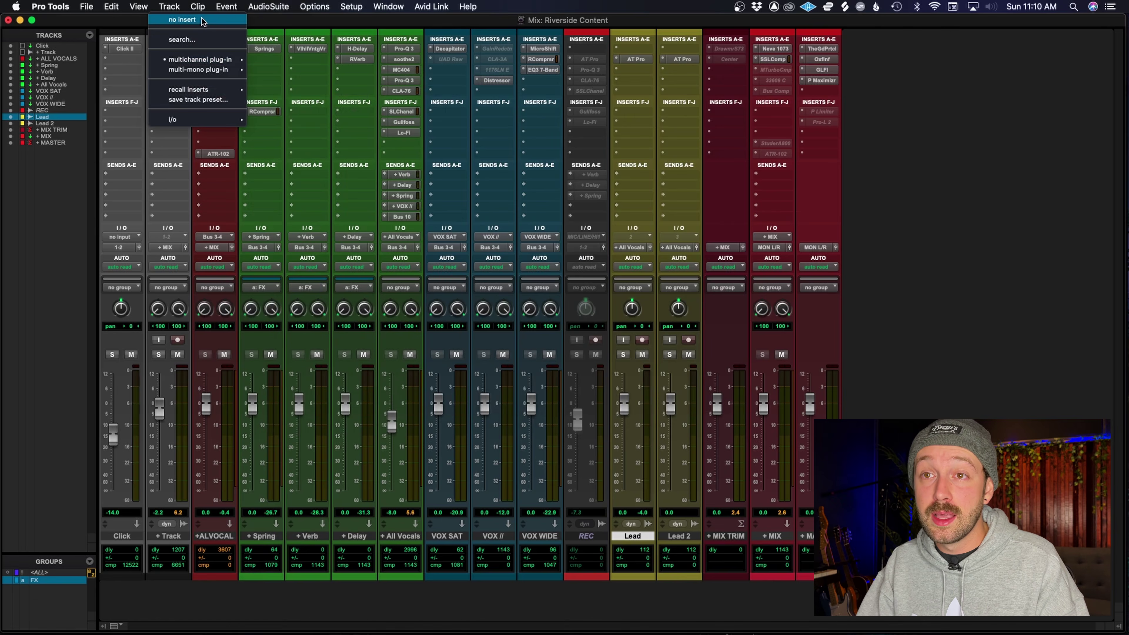
Step: Replace the C6-SideChain insert on the + Track channel with Trackspacer 2.5 (stereo)
{"action": "left_click", "coordinate": [203, 22]}
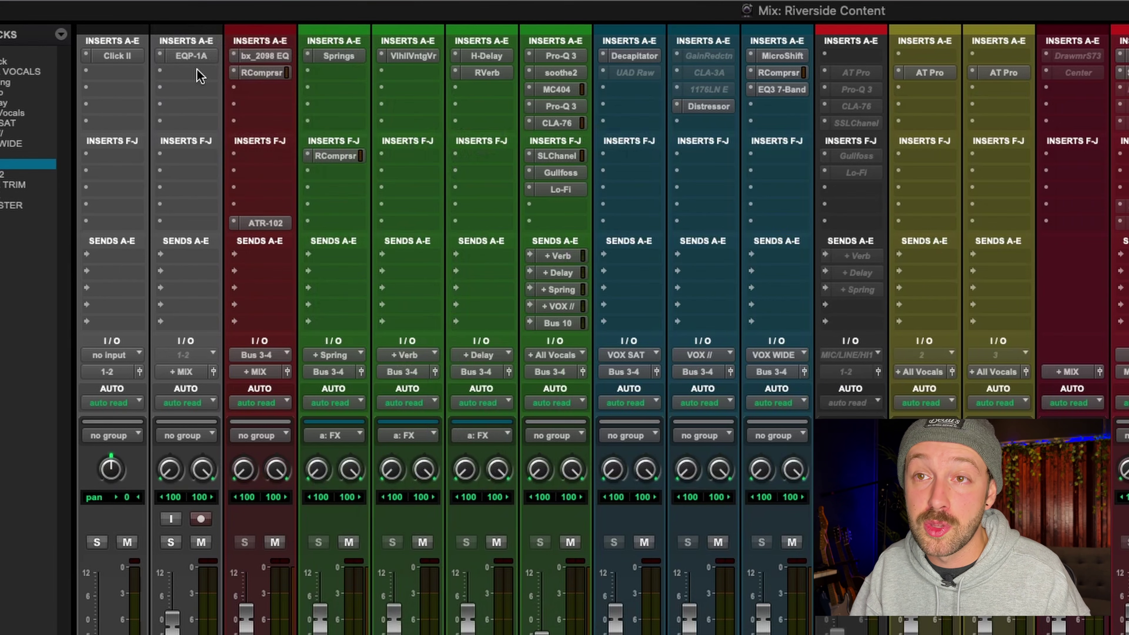
{"action": "left_click", "coordinate": [196, 70]}
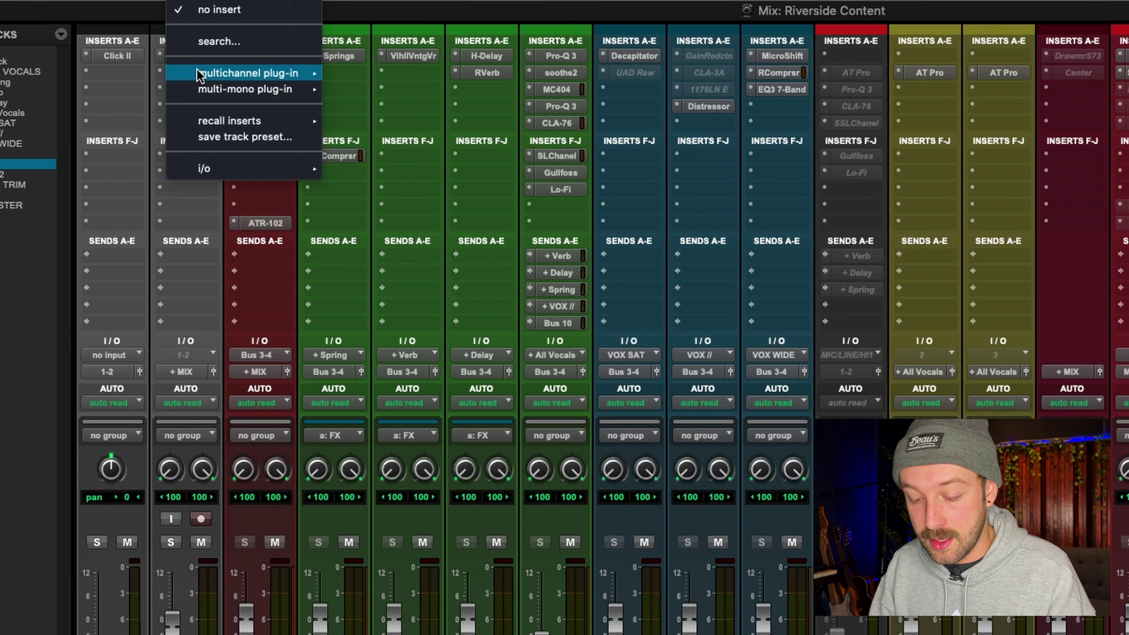
{"action": "type", "text": "trac"}
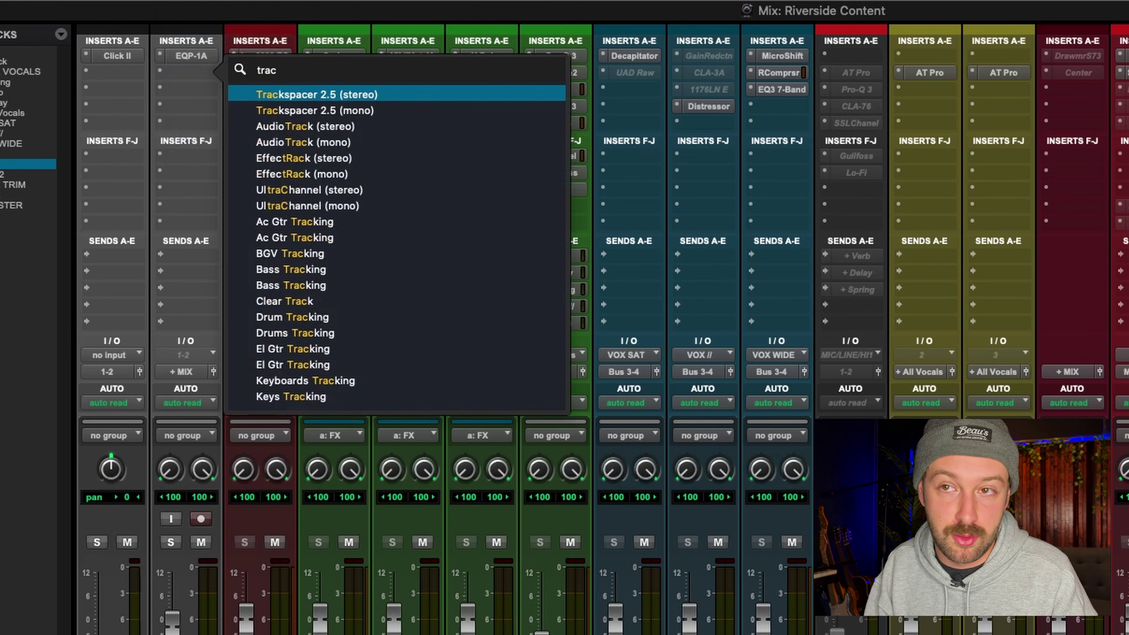
{"action": "key", "text": "Escape"}
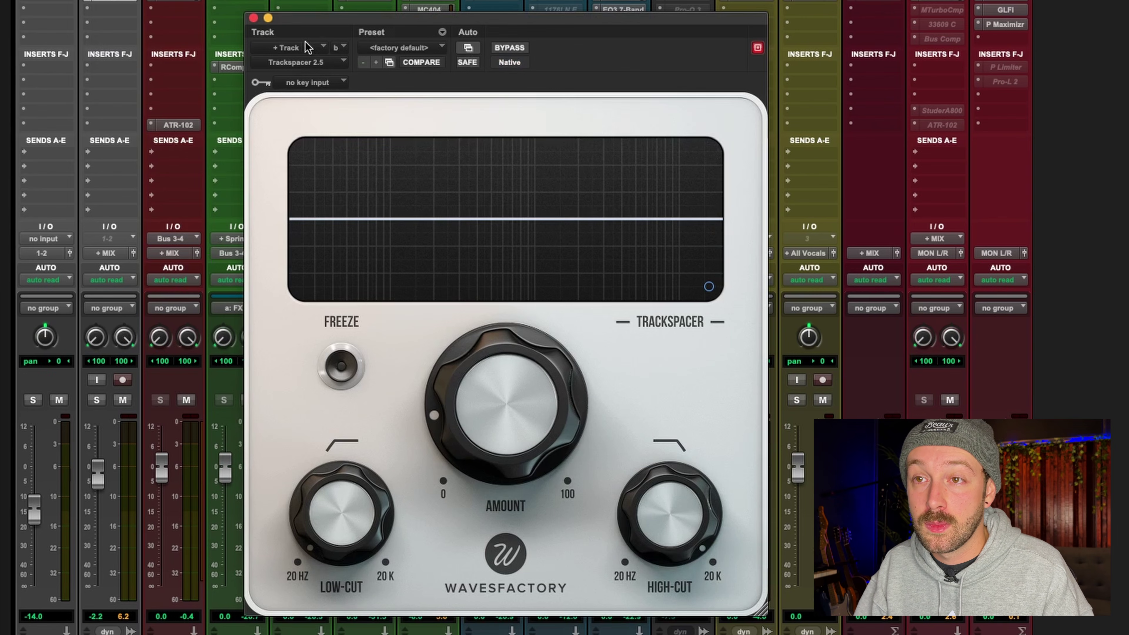
Step: Set Trackspacer's key input to Bus 10 (Mono) and reposition the plug-in window
{"action": "left_click", "coordinate": [313, 83]}
{"action": "mouse_move", "coordinate": [347, 97]}
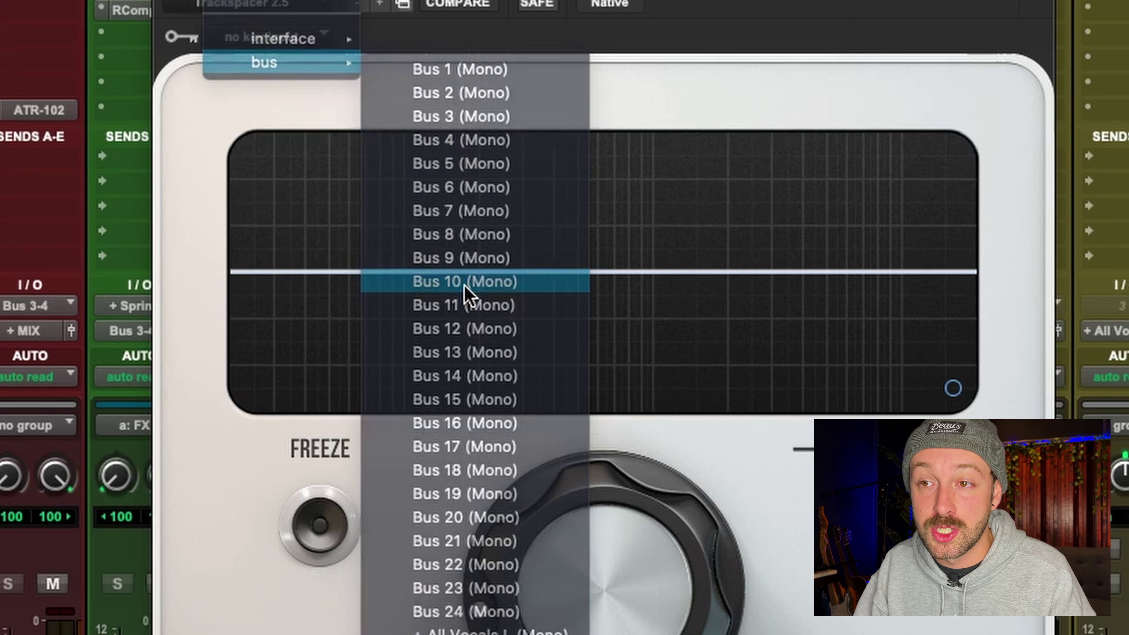
{"action": "left_click", "coordinate": [426, 225]}
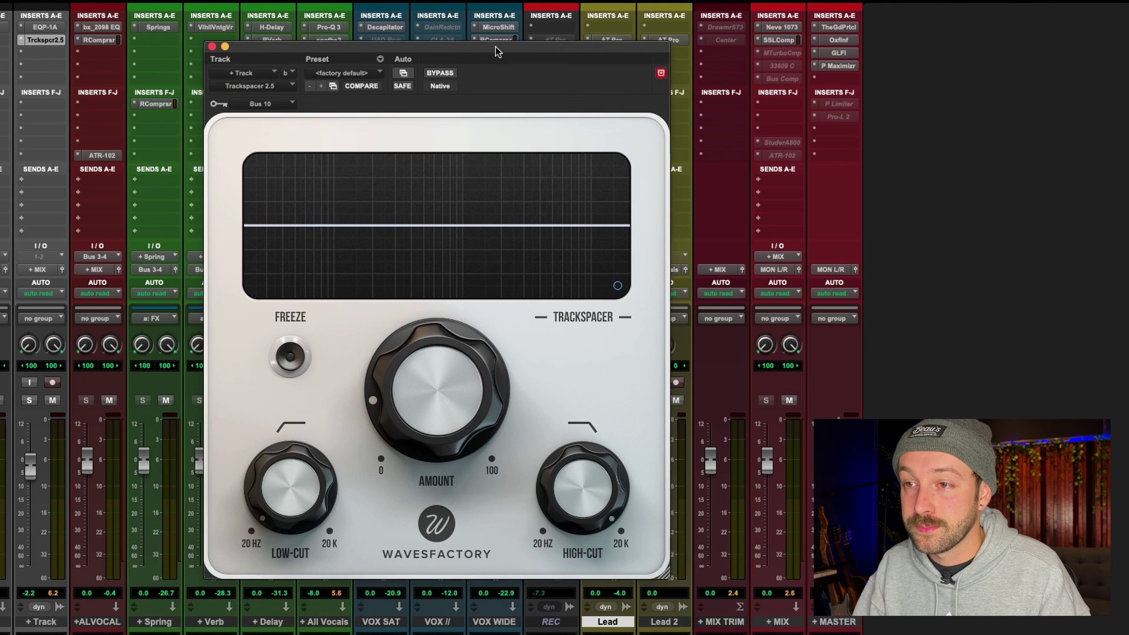
{"action": "left_click_drag", "start_coordinate": [470, 49], "coordinate": [460, 69]}
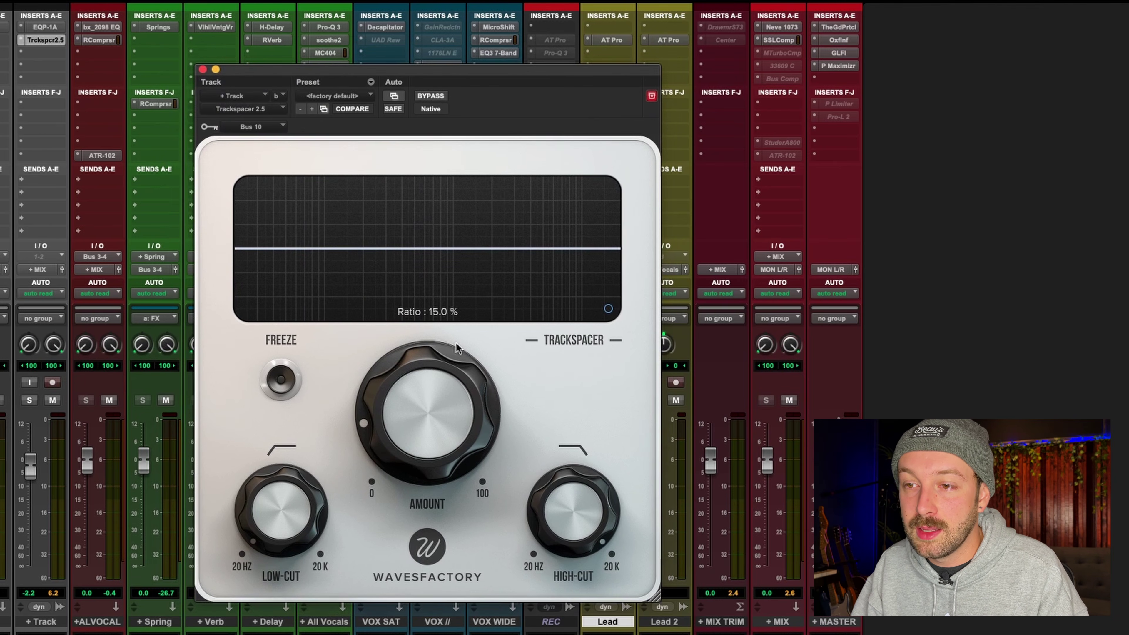
Step: Set Trackspacer's amount to 0 % and narrow its frequency range by raising the low-cut and lowering the high-cut
{"action": "left_click_drag", "start_coordinate": [414, 424], "coordinate": [440, 609]}
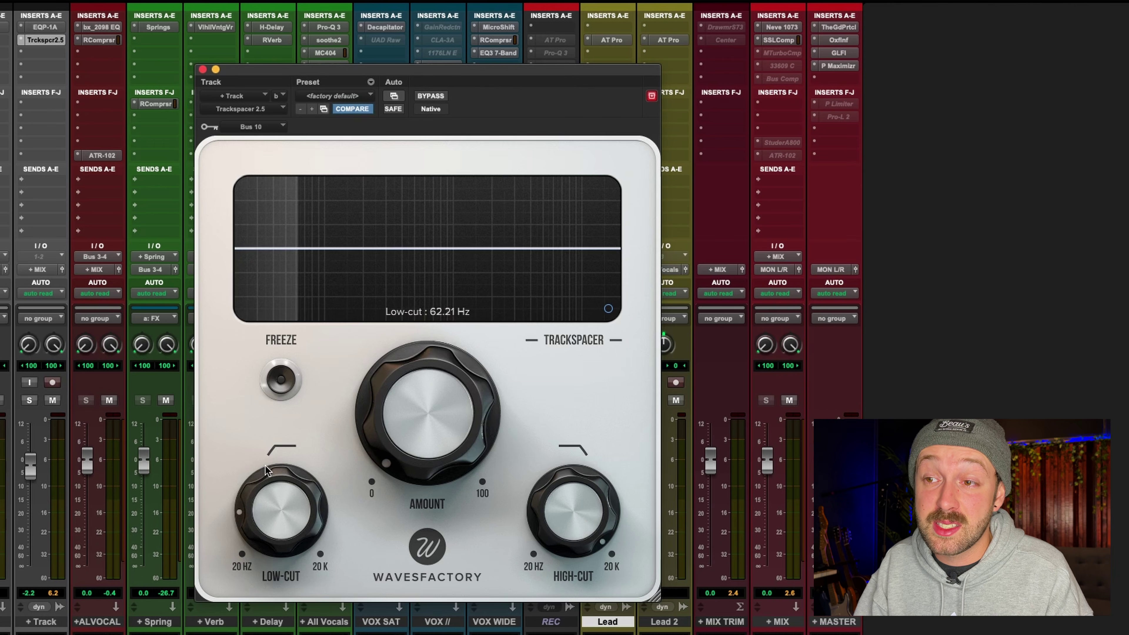
{"action": "left_click_drag", "start_coordinate": [265, 466], "coordinate": [265, 464]}
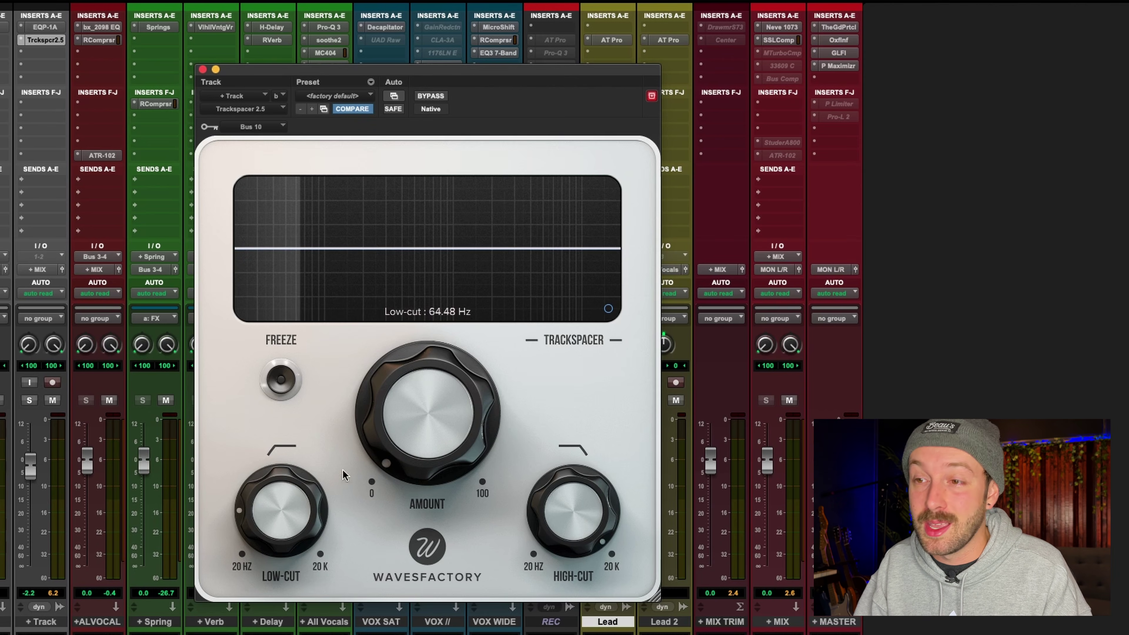
{"action": "left_click_drag", "start_coordinate": [582, 520], "coordinate": [583, 551]}
{"action": "mouse_move", "coordinate": [277, 516]}
{"action": "left_mouse_down"}
{"action": "mouse_move", "coordinate": [282, 489]}
{"action": "mouse_move", "coordinate": [326, 495]}
{"action": "left_mouse_up"}
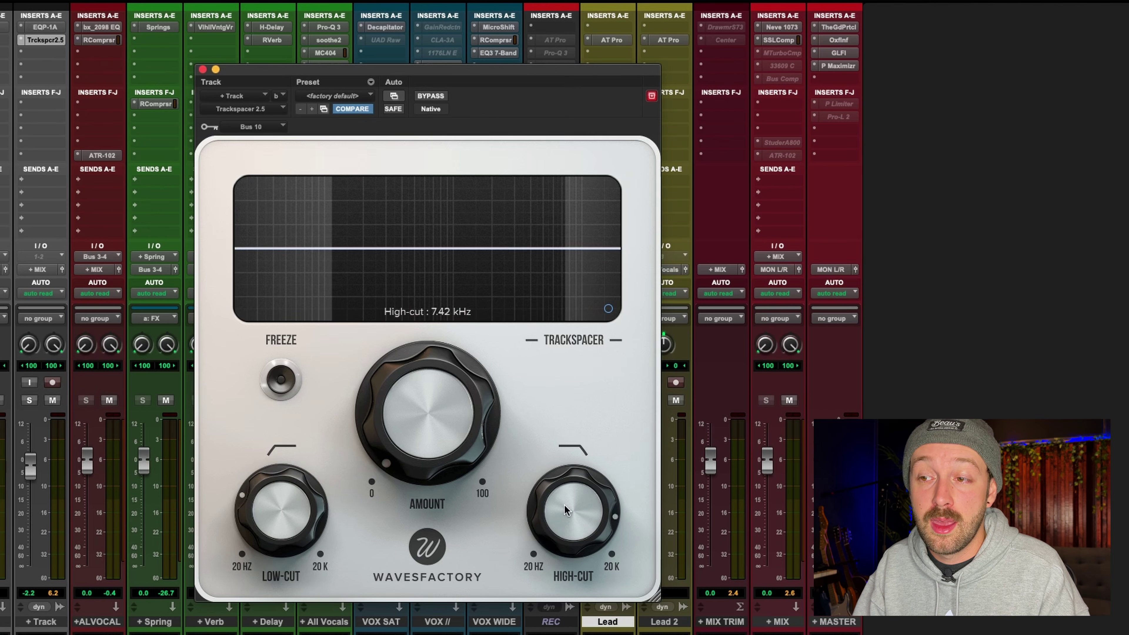
{"action": "mouse_move", "coordinate": [565, 507]}
{"action": "left_mouse_down"}
{"action": "mouse_move", "coordinate": [566, 496]}
{"action": "mouse_move", "coordinate": [566, 519]}
{"action": "mouse_move", "coordinate": [568, 505]}
{"action": "left_mouse_up"}
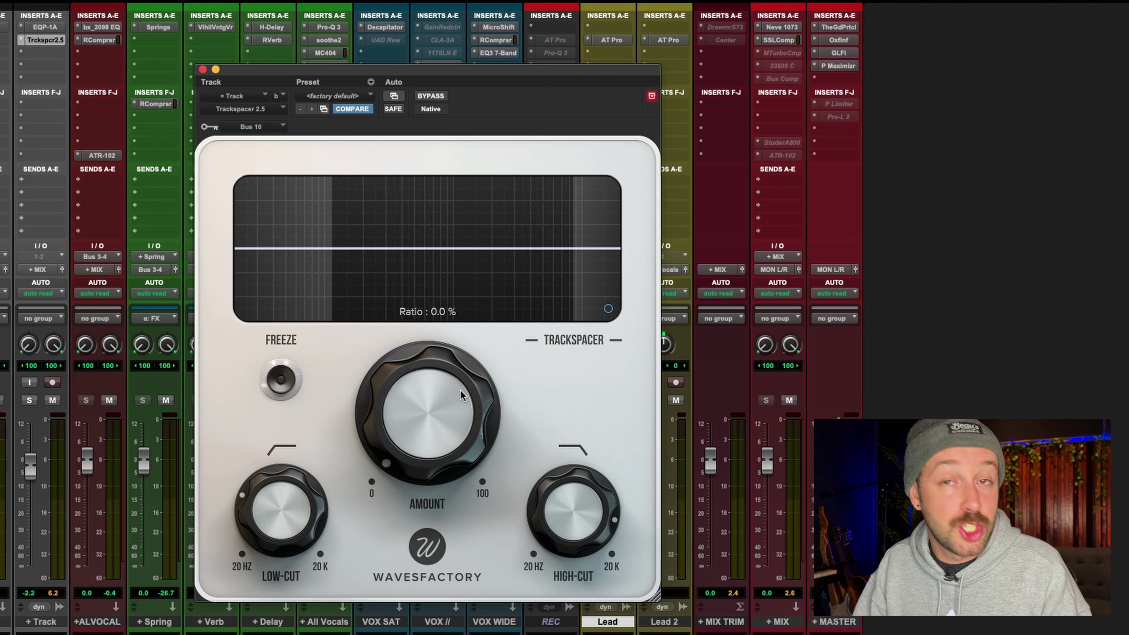
Step: Play the mix and audition different Trackspacer amounts up to at least 16 %, settling on 6.8 %
{"action": "key", "text": "space"}
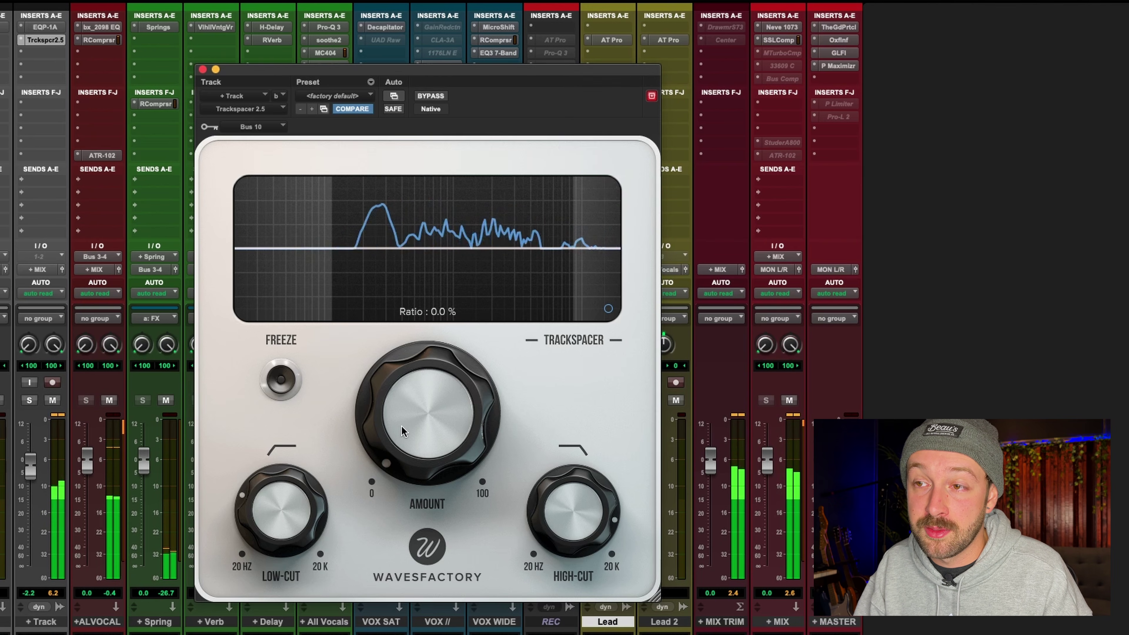
{"action": "left_click_drag", "start_coordinate": [401, 426], "coordinate": [398, 396]}
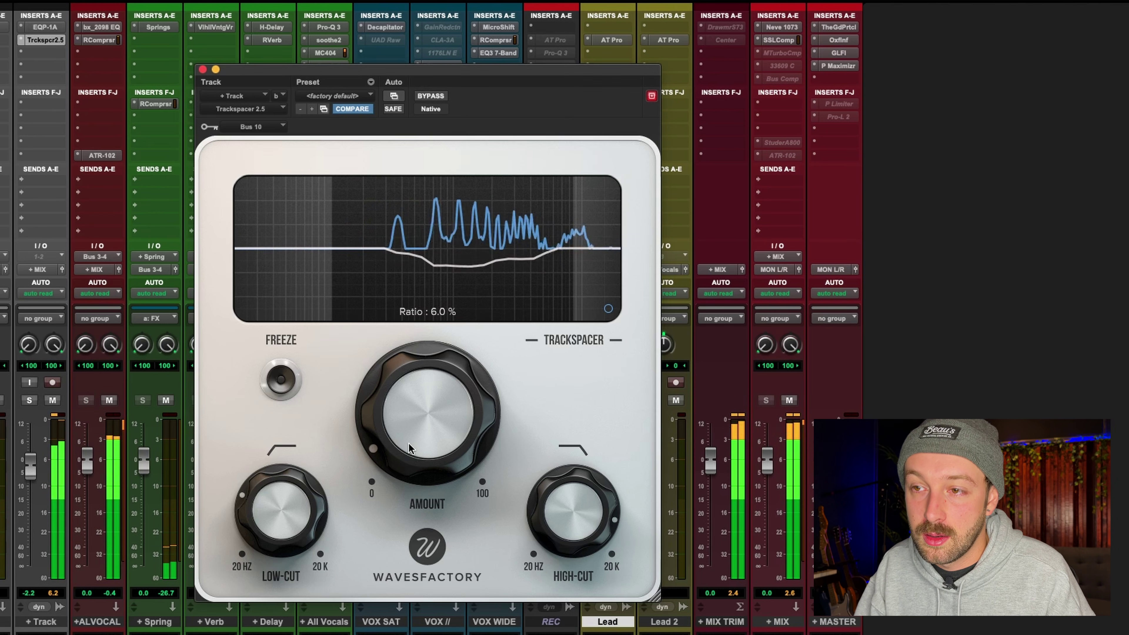
{"action": "left_click_drag", "start_coordinate": [408, 444], "coordinate": [413, 448]}
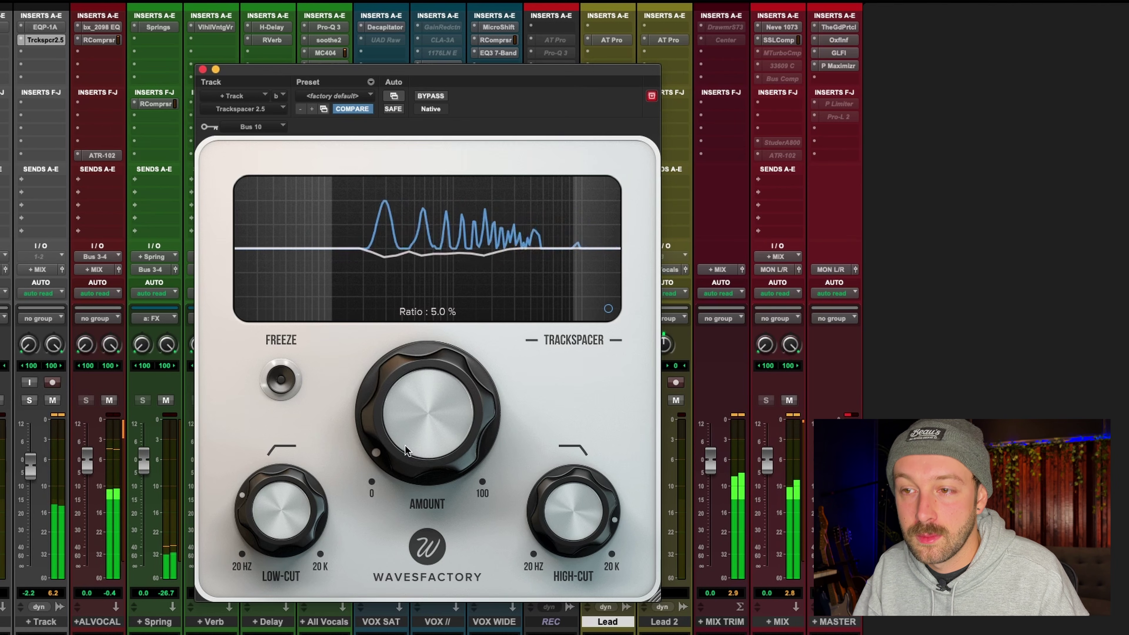
{"action": "left_click_drag", "start_coordinate": [406, 446], "coordinate": [411, 358]}
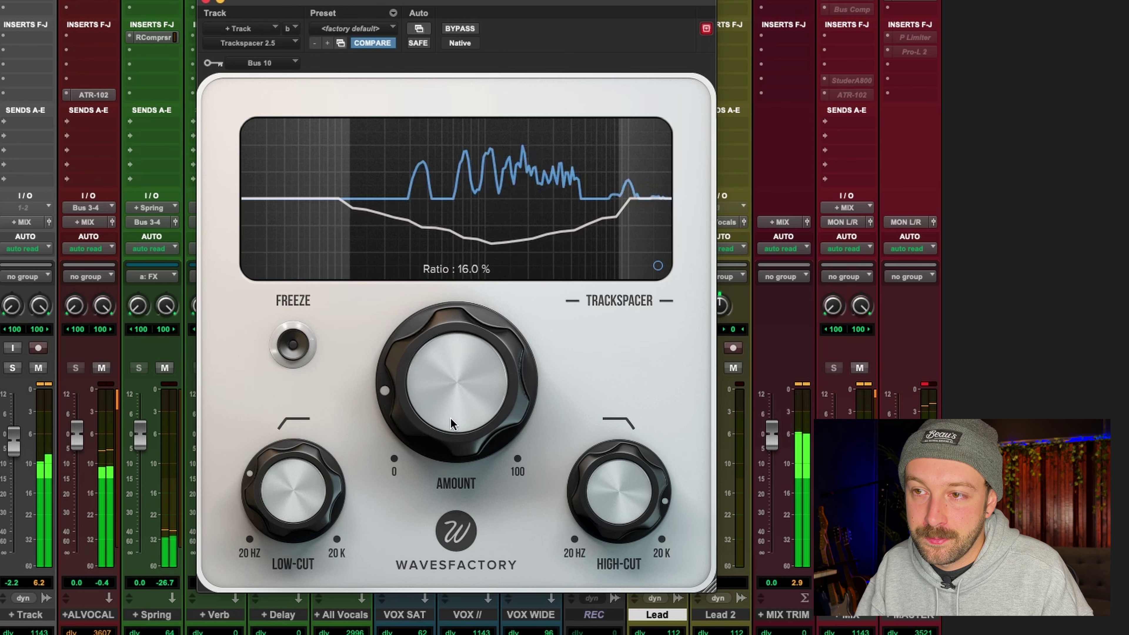
{"action": "left_click_drag", "start_coordinate": [457, 434], "coordinate": [465, 468]}
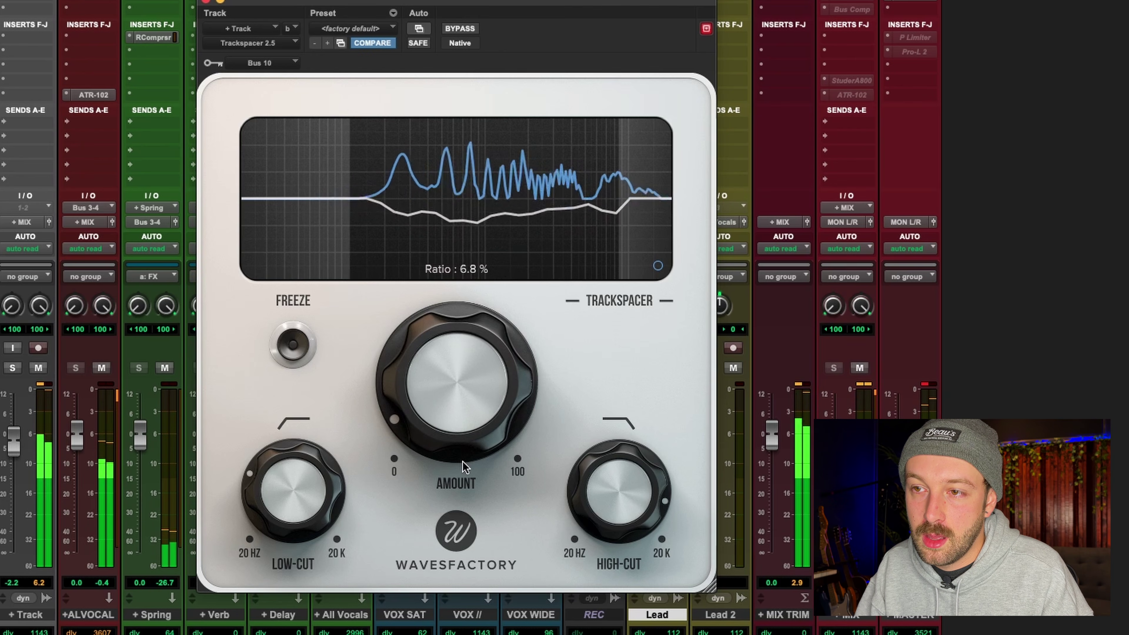